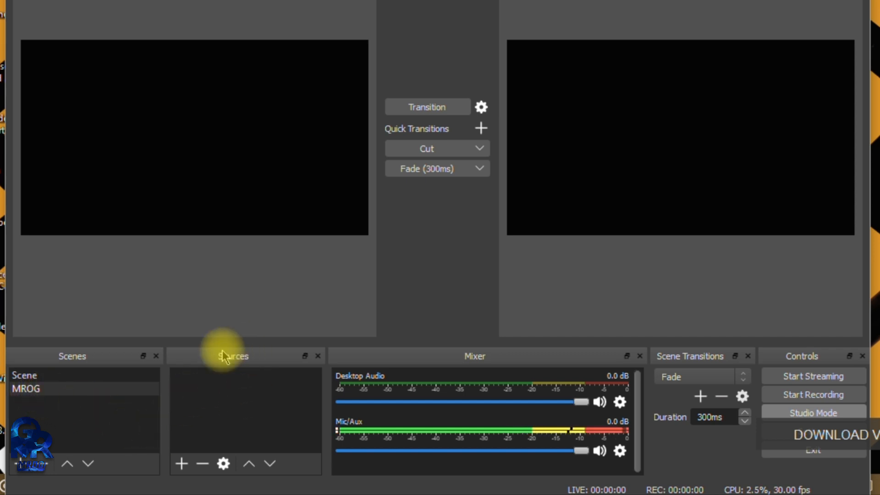
Add a Display Capture source named "MROG D" for Display 1 and enlarge it to fill the preview canvas
{"action": "left_click", "coordinate": [181, 465]}
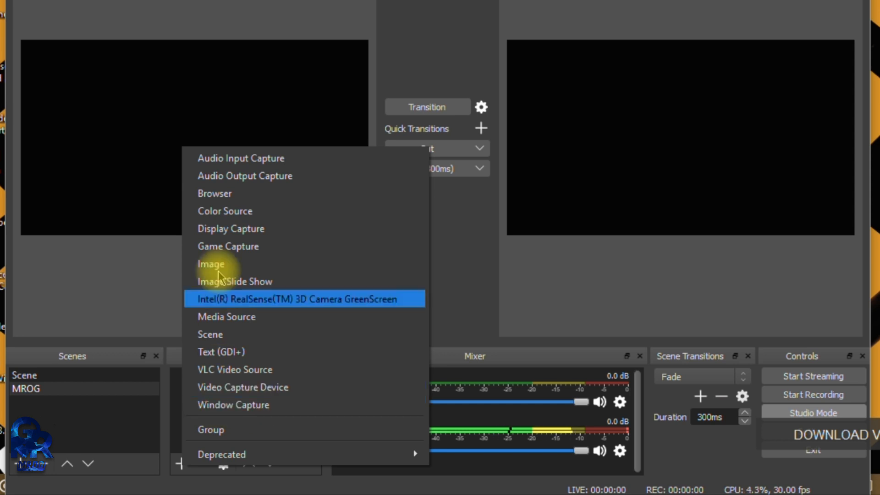
{"action": "left_click", "coordinate": [225, 230]}
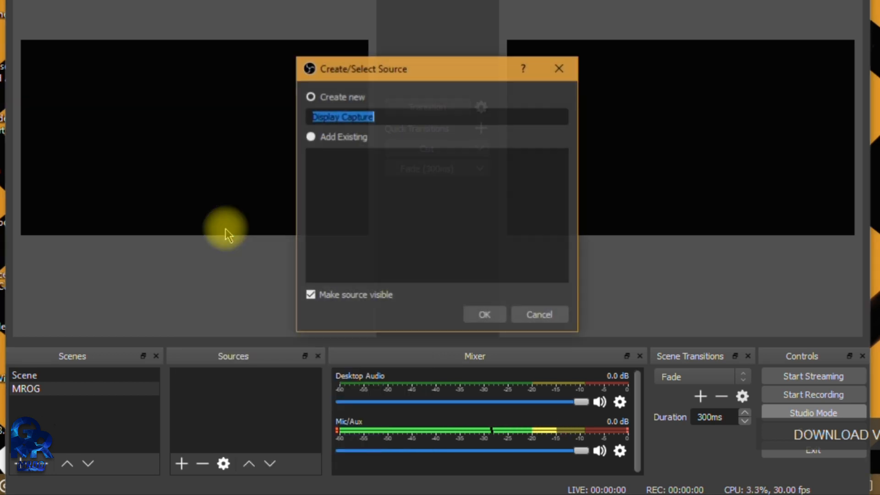
{"action": "type", "text": "M"}
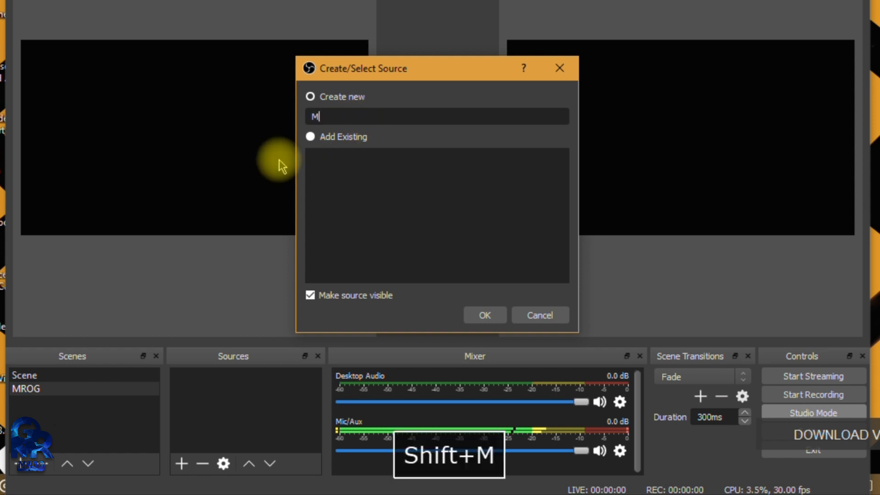
{"action": "type", "text": "ROG"}
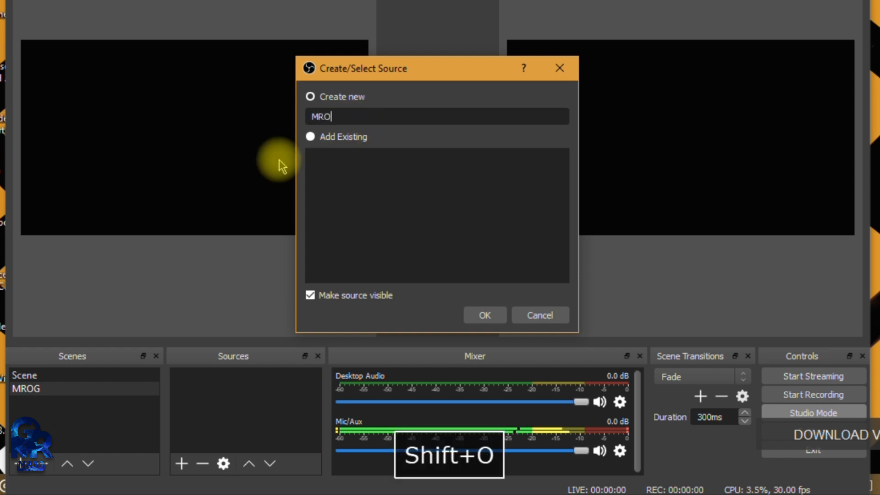
{"action": "type", "text": " D"}
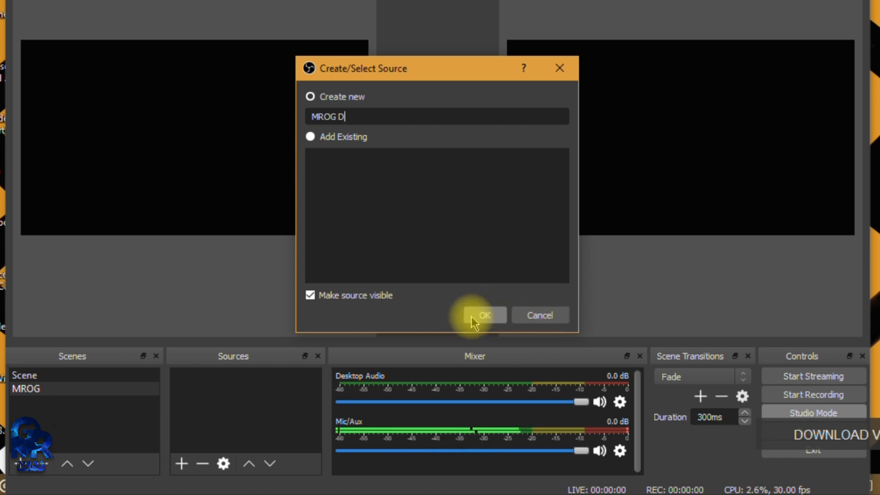
{"action": "left_click", "coordinate": [472, 316]}
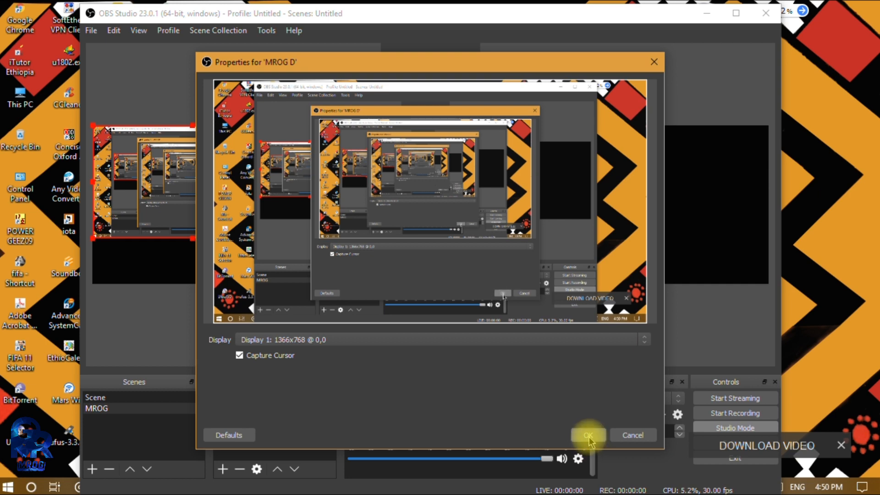
{"action": "left_click", "coordinate": [589, 437]}
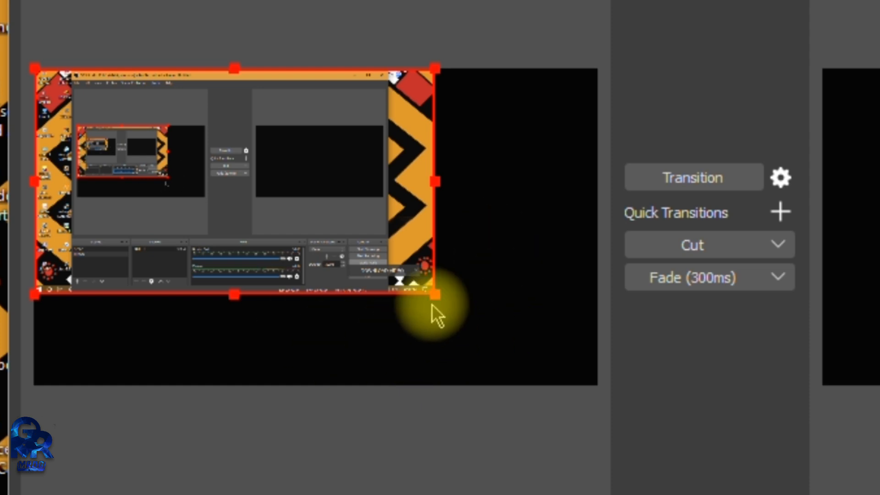
{"action": "left_click_drag", "start_coordinate": [435, 295], "coordinate": [600, 384]}
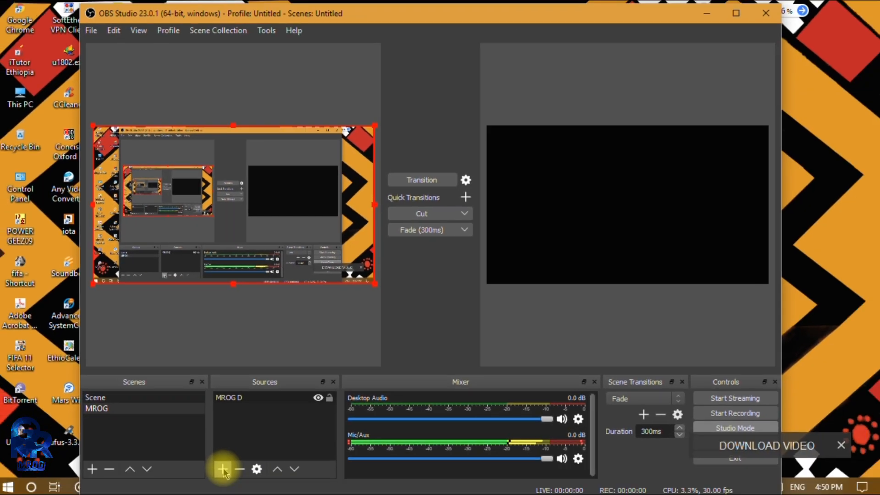
Add a Video Capture Device source named "MROG Webcam" to the MROG scene
{"action": "left_click", "coordinate": [223, 469]}
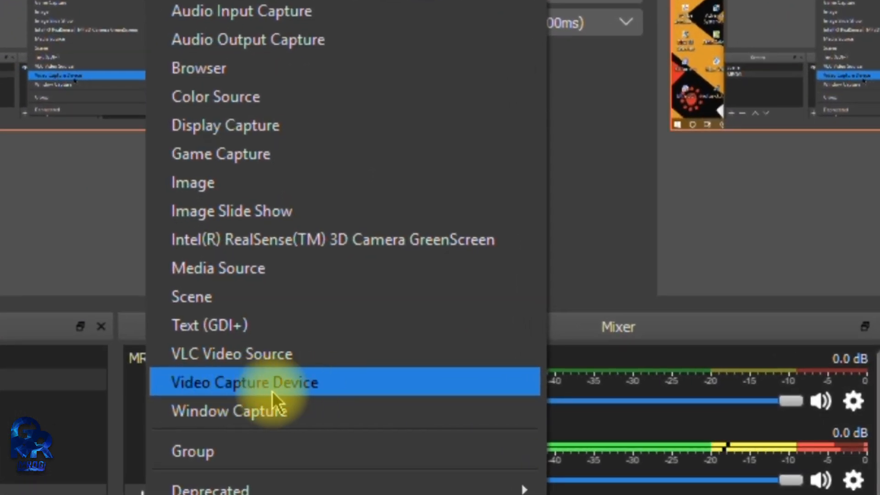
{"action": "left_click", "coordinate": [264, 388]}
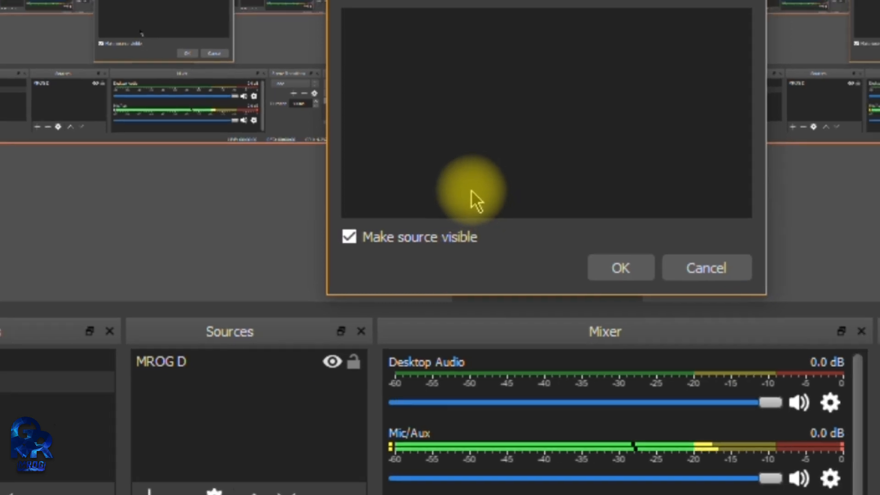
{"action": "type", "text": "Web"}
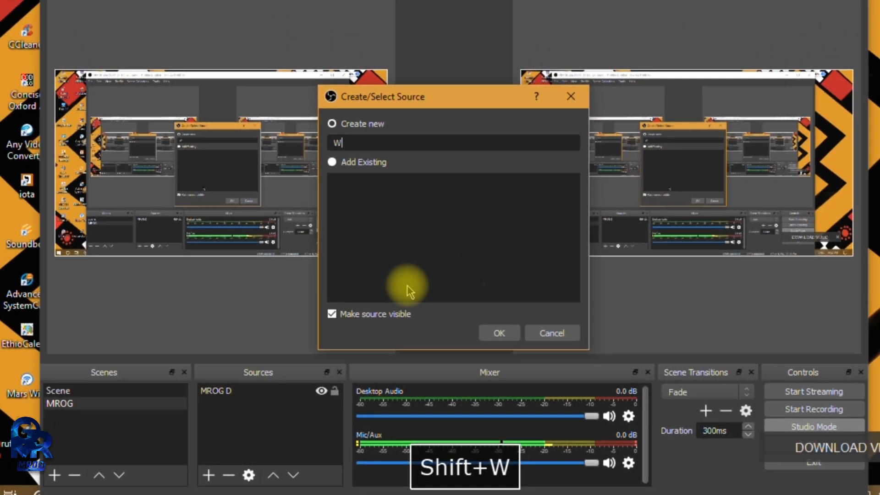
{"action": "type", "text": "cam"}
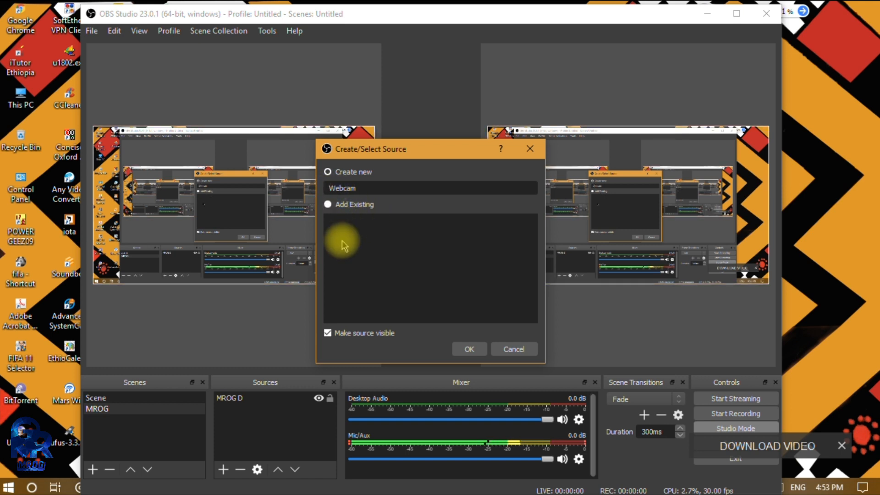
{"action": "type", "text": "MROG"}
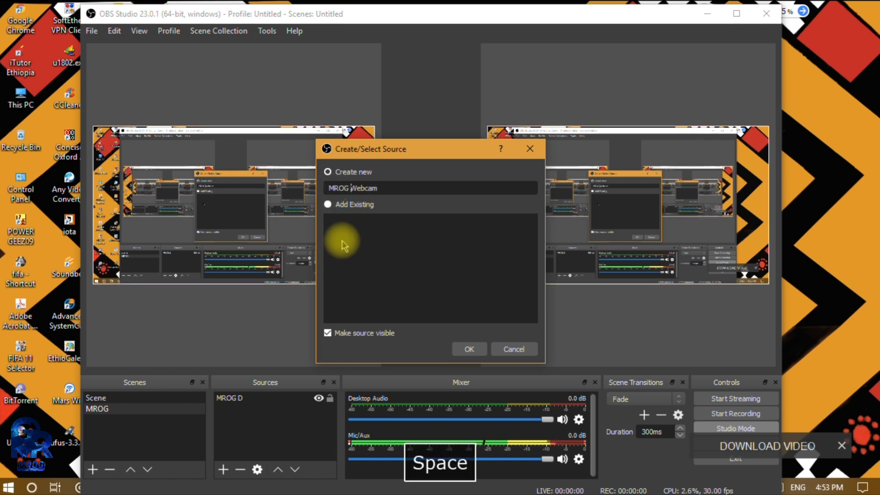
{"action": "left_click", "coordinate": [470, 350]}
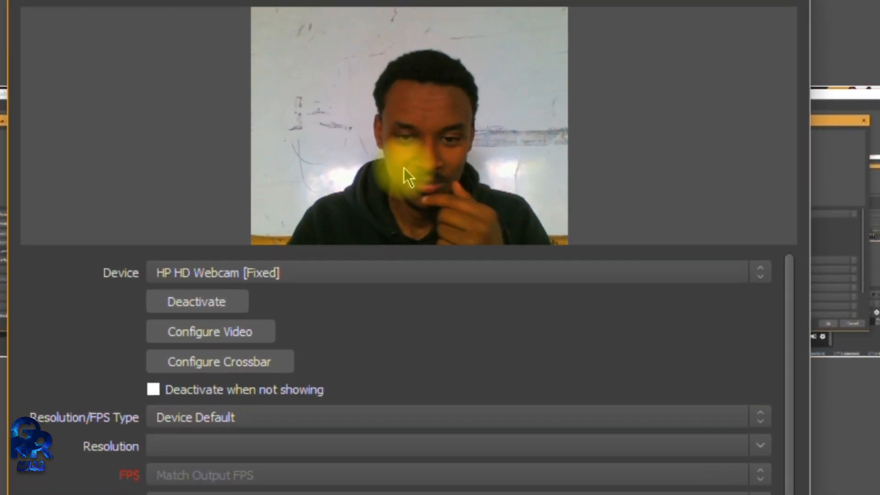
Configure the HP HD Webcam's video with brightness -18 and a higher gamma, and accept the source properties
{"action": "left_click", "coordinate": [339, 275]}
{"action": "left_click", "coordinate": [310, 296]}
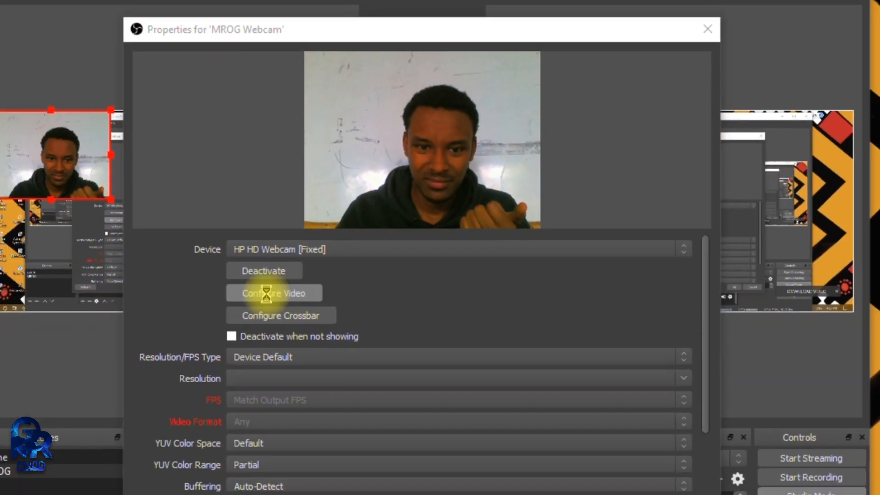
{"action": "left_click", "coordinate": [210, 333]}
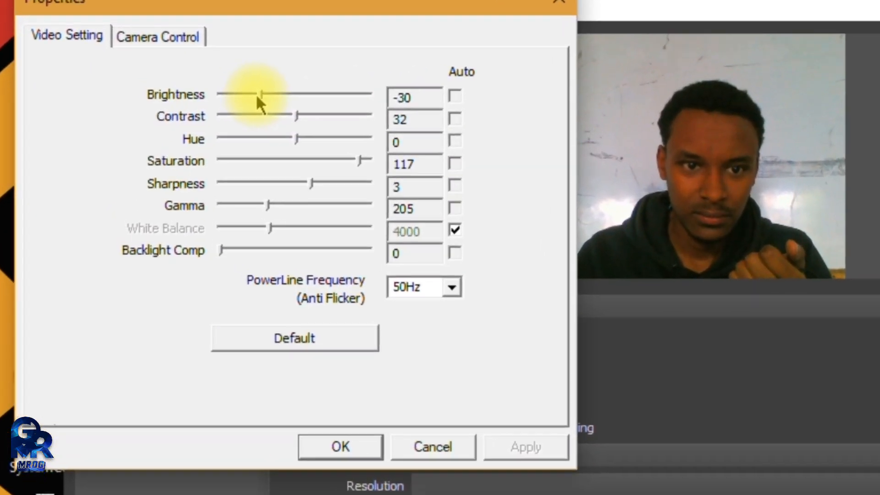
{"action": "left_click", "coordinate": [191, 115]}
{"action": "mouse_move", "coordinate": [269, 95]}
{"action": "left_mouse_down"}
{"action": "mouse_move", "coordinate": [408, 104]}
{"action": "mouse_move", "coordinate": [273, 101]}
{"action": "mouse_move", "coordinate": [308, 98]}
{"action": "mouse_move", "coordinate": [284, 96]}
{"action": "left_mouse_up"}
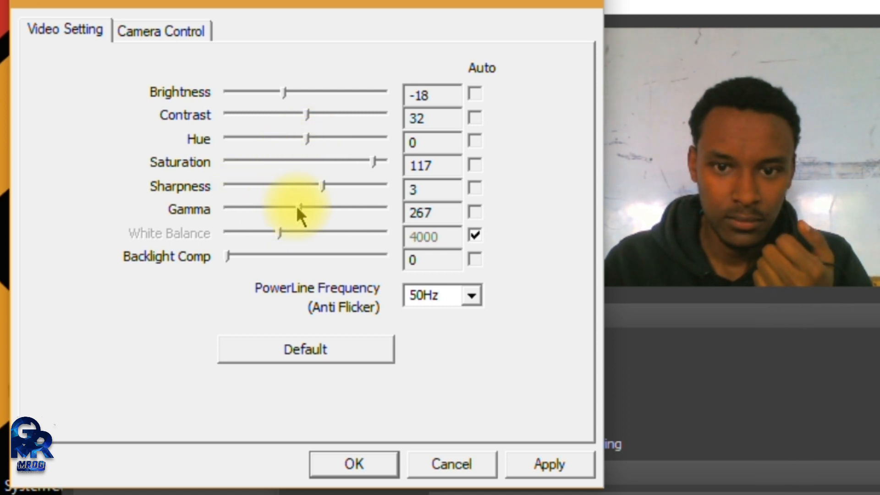
{"action": "left_click_drag", "start_coordinate": [322, 208], "coordinate": [368, 210]}
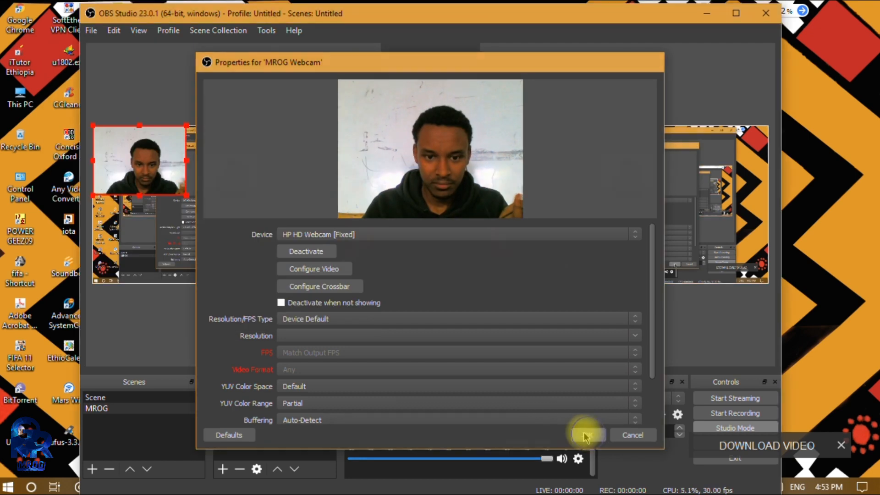
{"action": "left_click", "coordinate": [588, 435]}
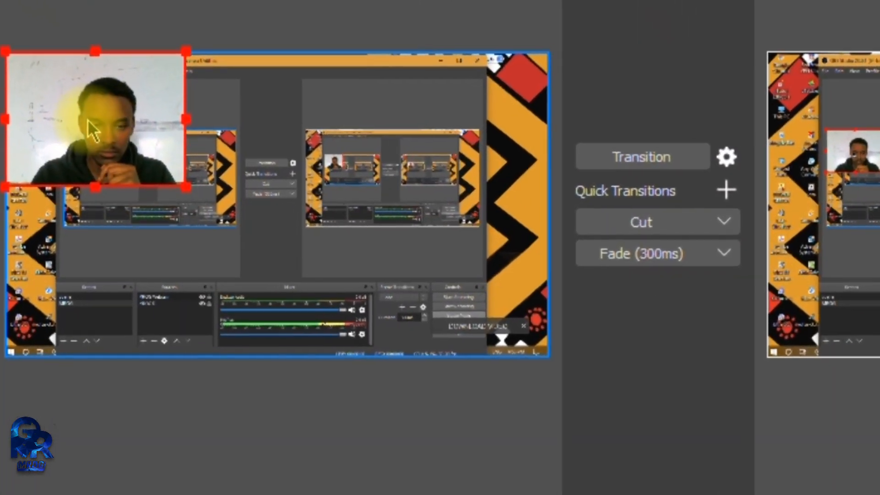
Place a smaller webcam overlay in the preview canvas's lower-right corner and transition the scene to the program output
{"action": "left_click_drag", "start_coordinate": [106, 144], "coordinate": [406, 277]}
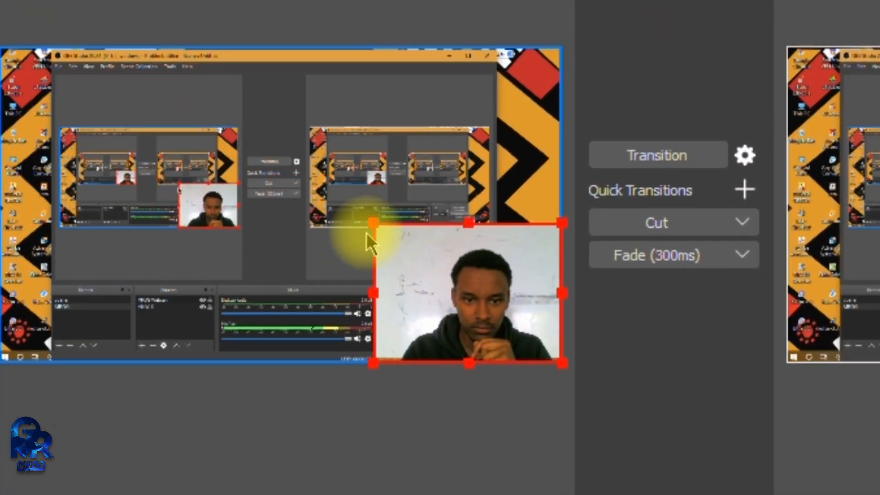
{"action": "left_click_drag", "start_coordinate": [374, 225], "coordinate": [430, 298]}
{"action": "left_click_drag", "start_coordinate": [427, 263], "coordinate": [429, 310]}
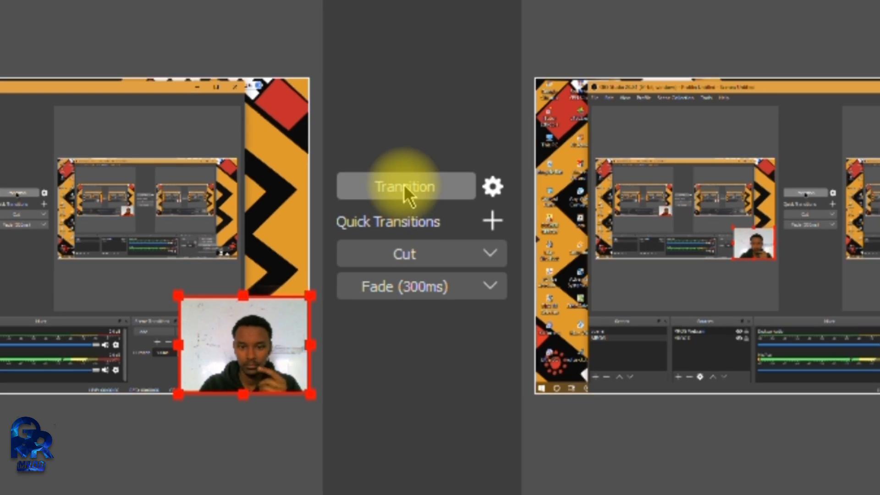
{"action": "left_click", "coordinate": [404, 185]}
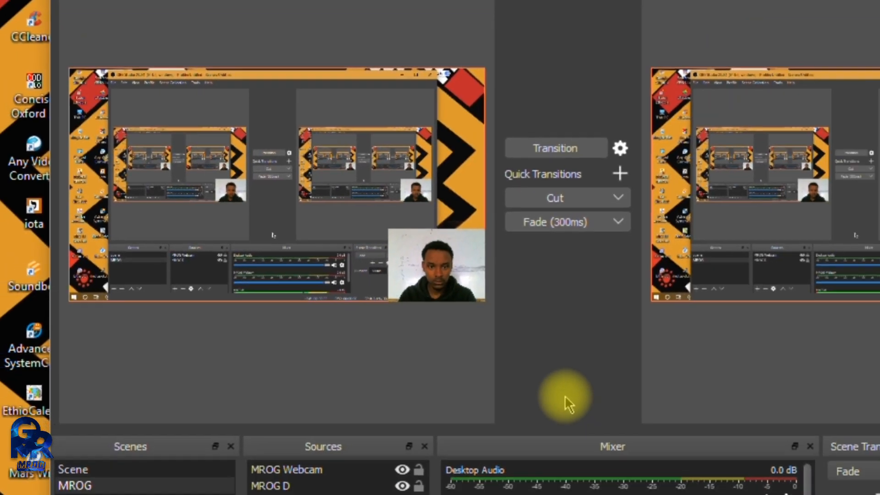
{"action": "key", "text": "F9"}
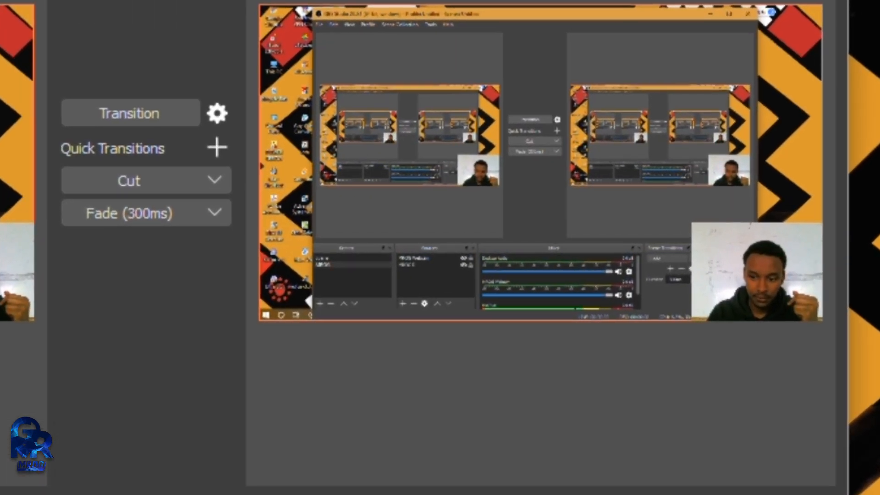
{"action": "key", "text": "super+space"}
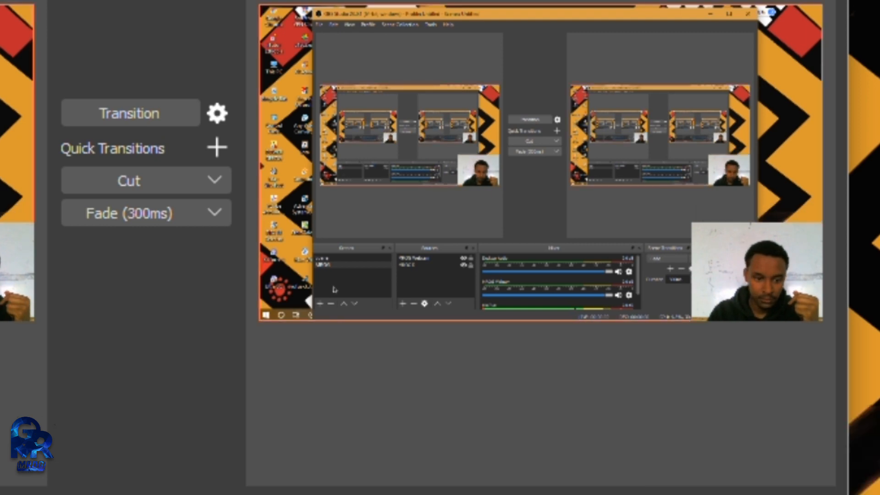
{"action": "left_click", "coordinate": [303, 313]}
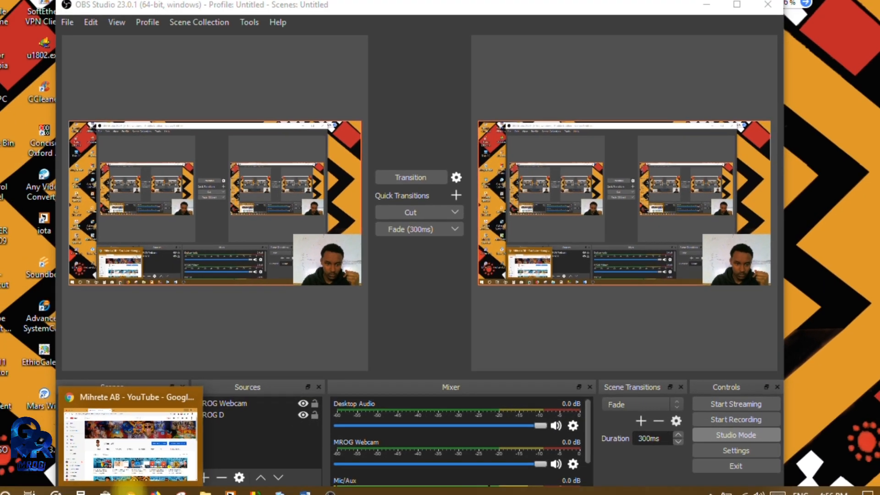
Switch to the YouTube channel page in Chrome and go live to start setting up a new stream
{"action": "left_click", "coordinate": [130, 491]}
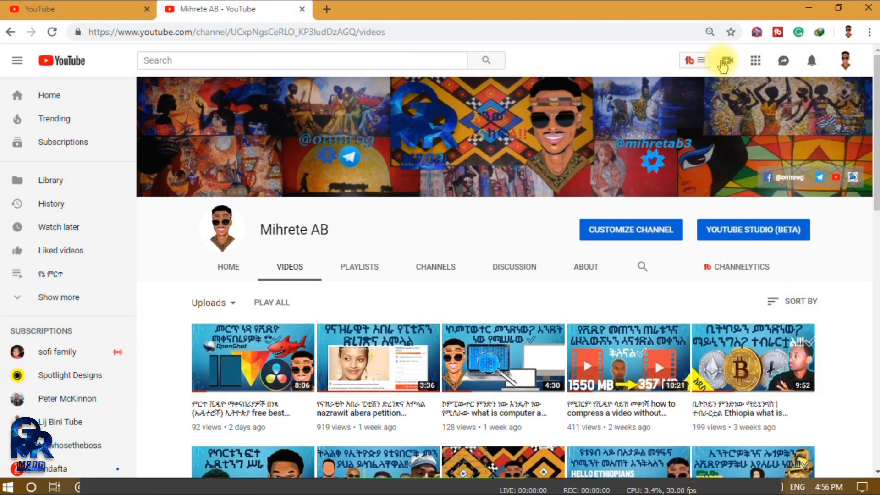
{"action": "left_click", "coordinate": [729, 62]}
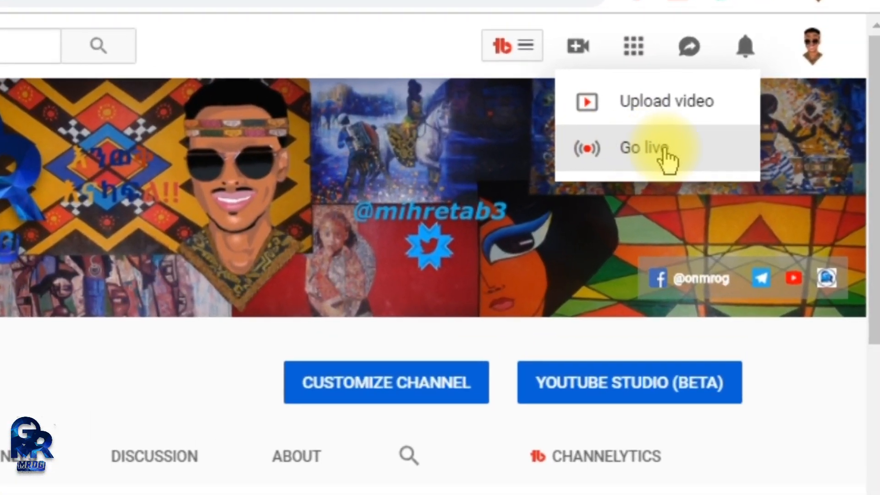
{"action": "left_click", "coordinate": [609, 150]}
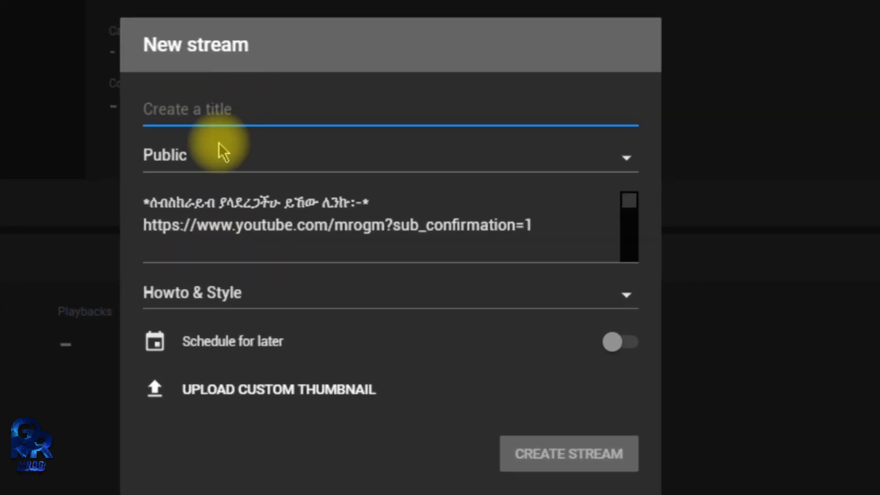
Title the new public stream "MROG OBS Tutorial", look through its description, and create the stream
{"action": "type", "text": "MROG"}
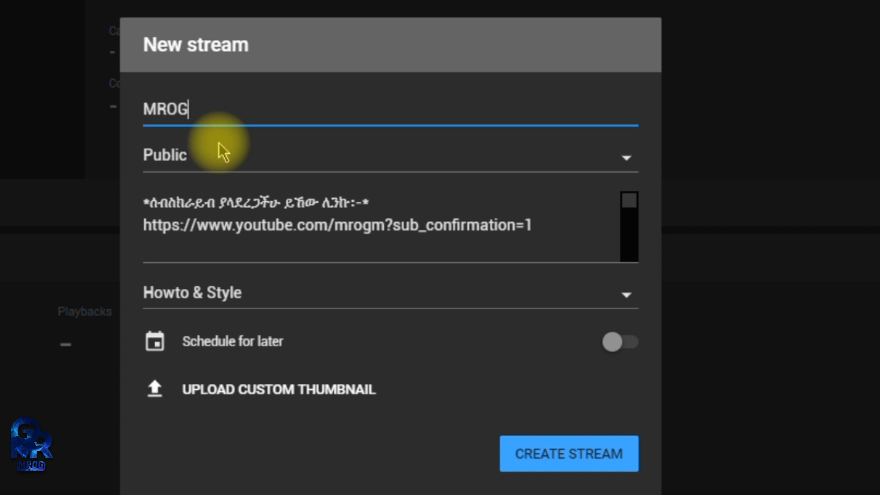
{"action": "type", "text": " OBS "}
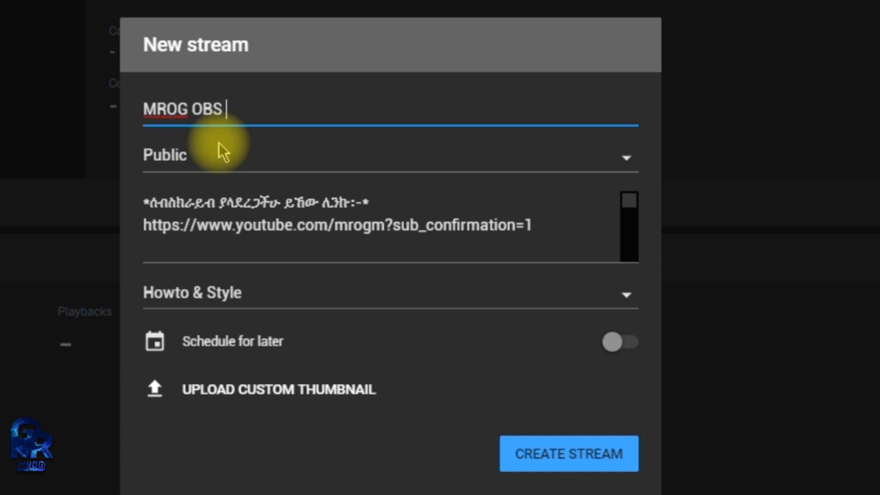
{"action": "type", "text": "Tutorial"}
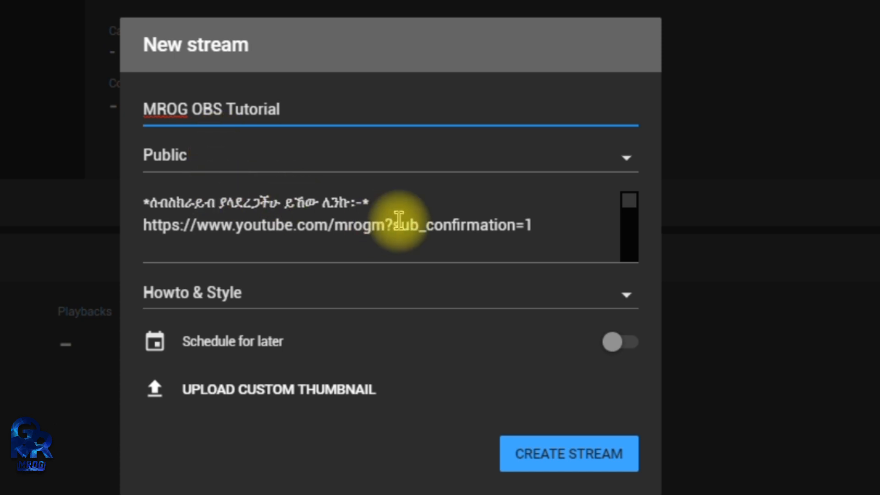
{"action": "scroll", "coordinate": [363, 214], "scroll_direction": "down", "scroll_amount": 5}
{"action": "scroll", "coordinate": [293, 213], "scroll_direction": "down", "scroll_amount": 8}
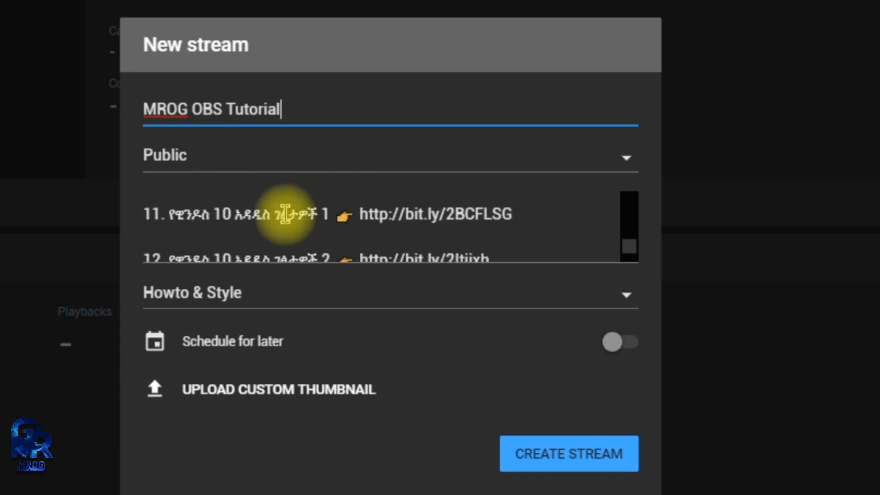
{"action": "scroll", "coordinate": [343, 237], "scroll_direction": "up", "scroll_amount": 13}
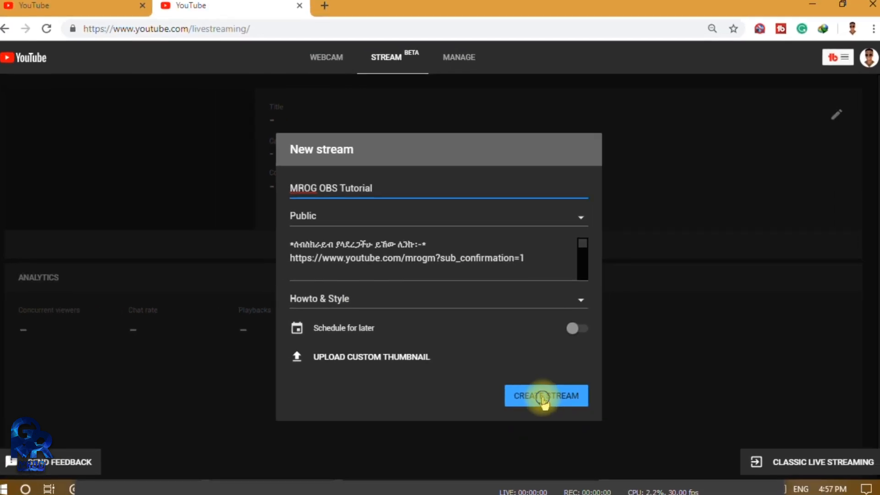
{"action": "left_click", "coordinate": [544, 399]}
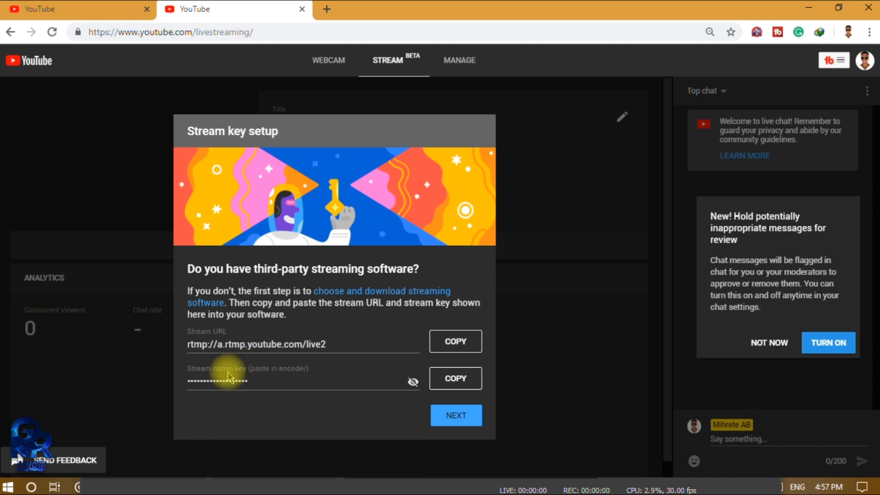
{"action": "key", "text": "F9"}
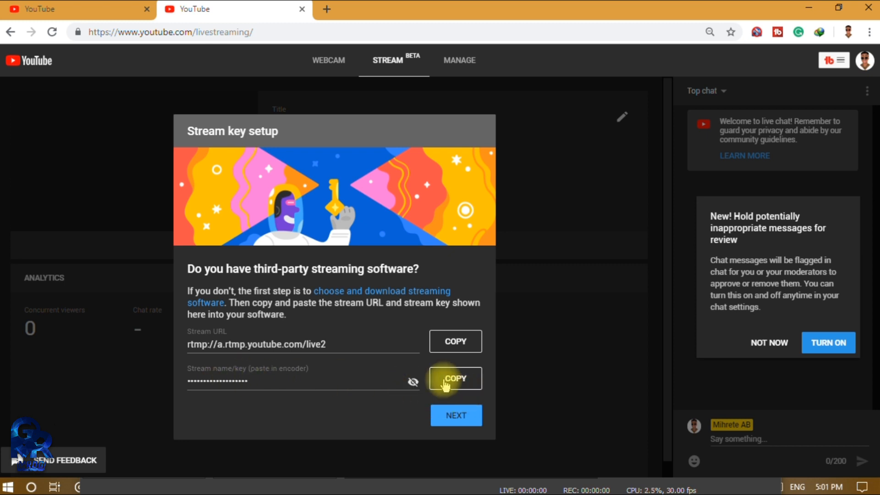
Copy the stream key from YouTube's key setup, continue past it, and switch to OBS Studio to show its stream settings
{"action": "left_click", "coordinate": [460, 380]}
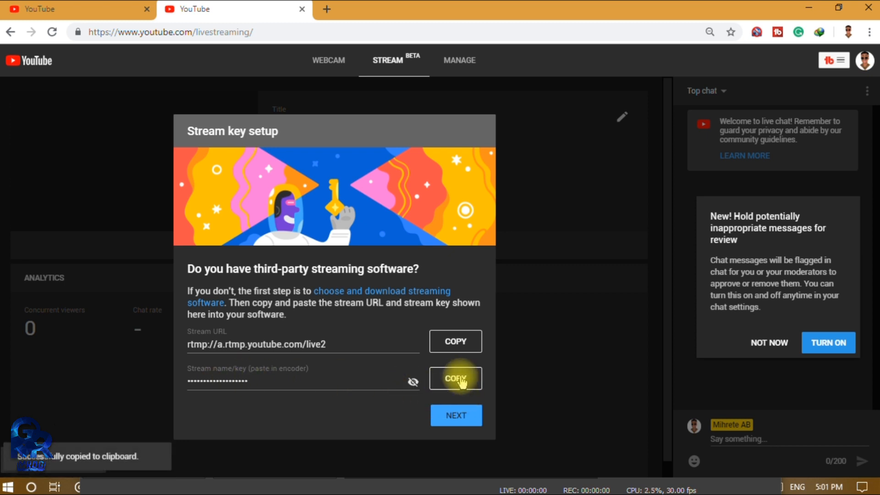
{"action": "left_click", "coordinate": [459, 416]}
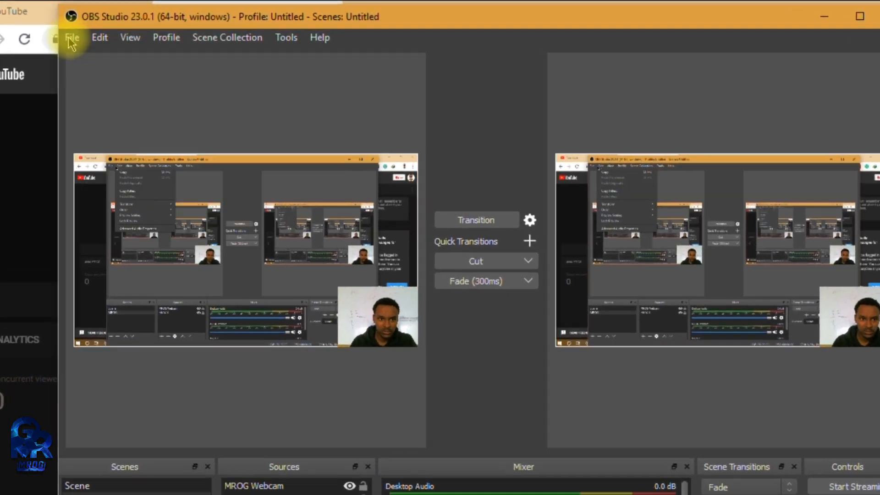
{"action": "left_click", "coordinate": [85, 32]}
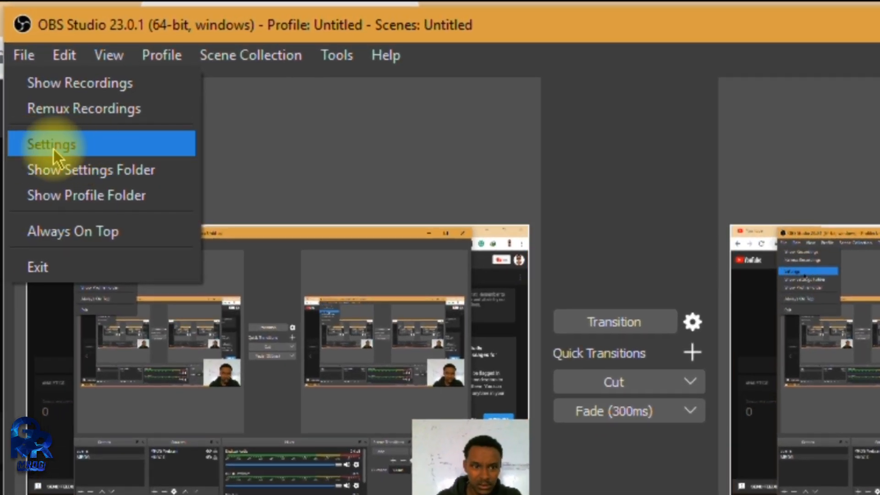
{"action": "left_click", "coordinate": [79, 112]}
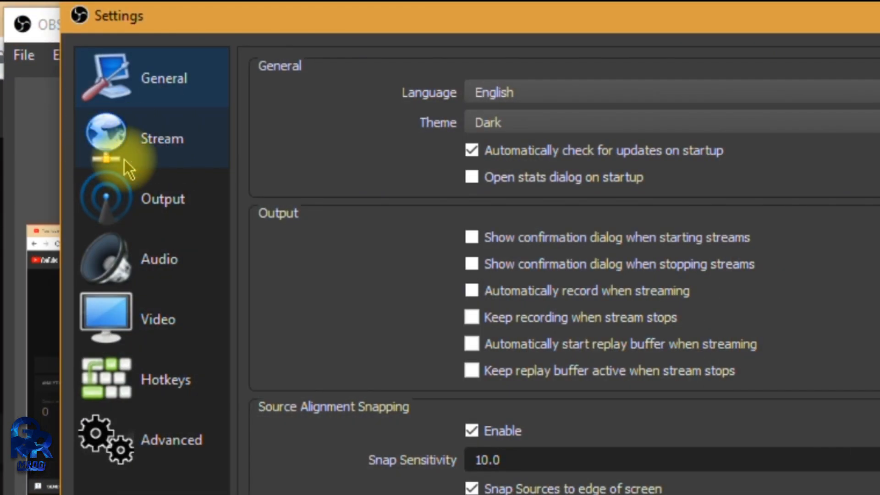
{"action": "left_click", "coordinate": [129, 140]}
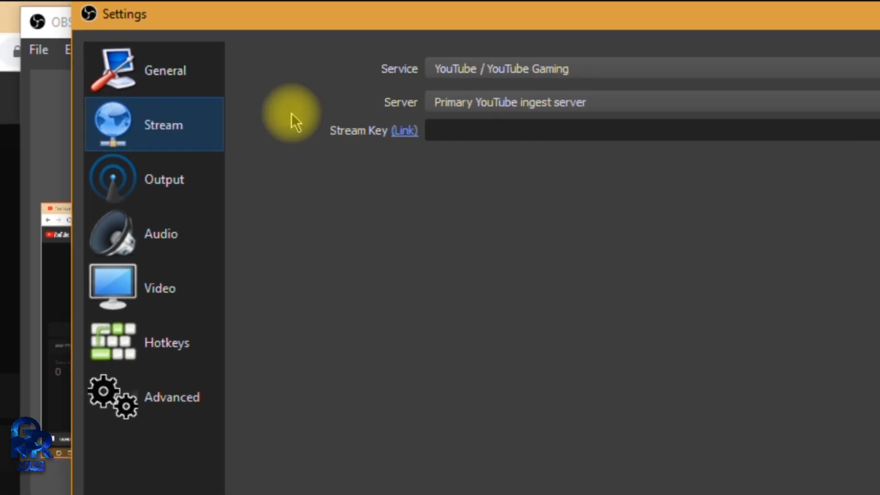
Choose YouTube / YouTube Gaming as the streaming service, paste the copied stream key, and accept the settings
{"action": "left_click", "coordinate": [646, 82]}
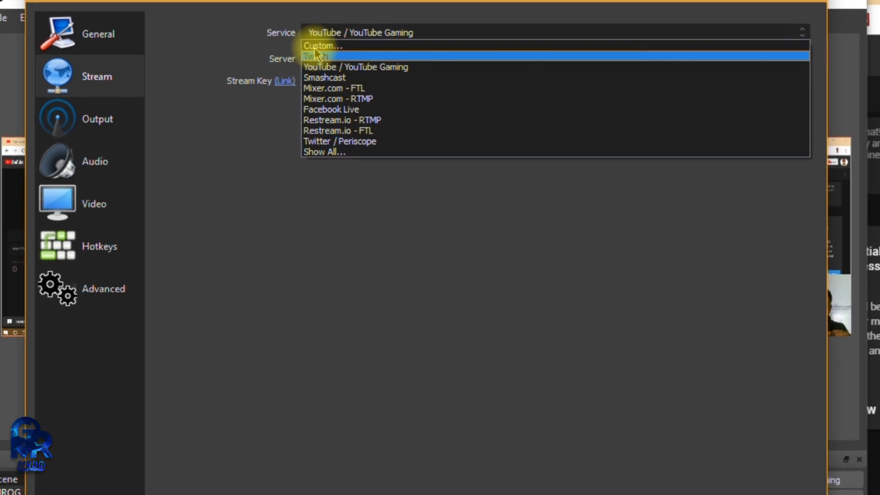
{"action": "left_click", "coordinate": [343, 69]}
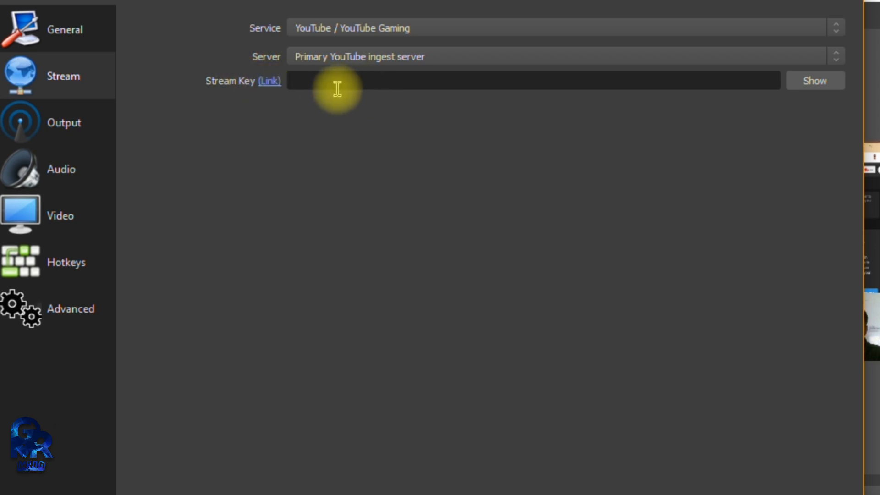
{"action": "left_click", "coordinate": [362, 84]}
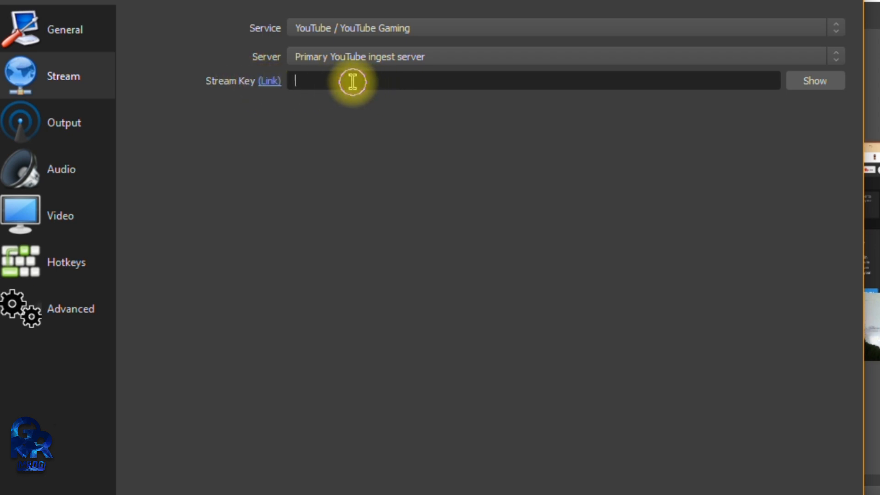
{"action": "right_click", "coordinate": [352, 82]}
{"action": "left_click", "coordinate": [392, 179]}
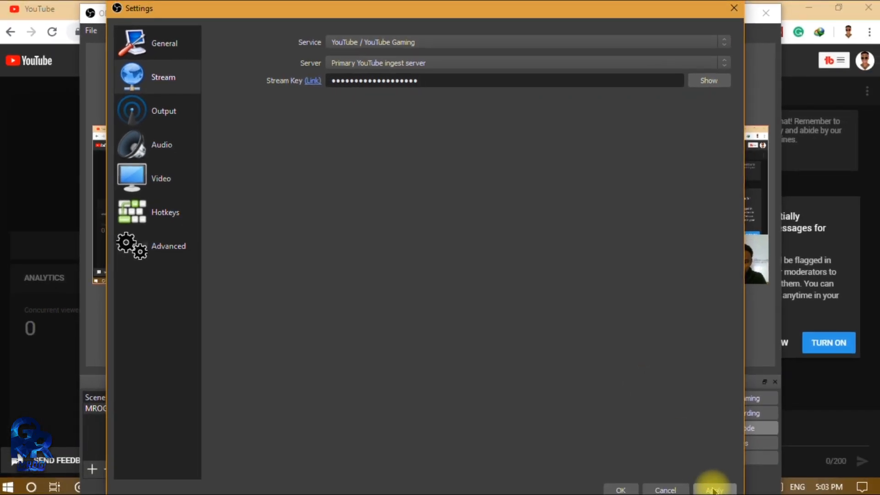
{"action": "left_click", "coordinate": [621, 489]}
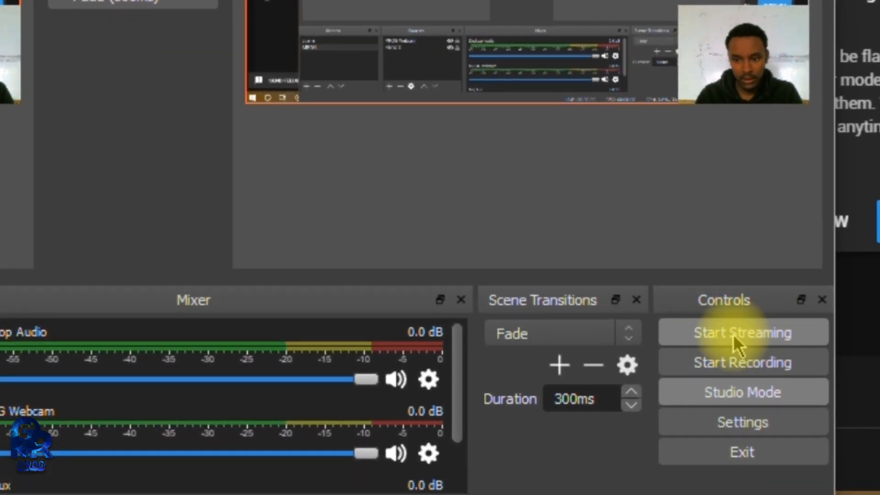
Start streaming from OBS, return to the YouTube stream preview, and go live with "MROG OBS Tutorial"
{"action": "left_click", "coordinate": [733, 334]}
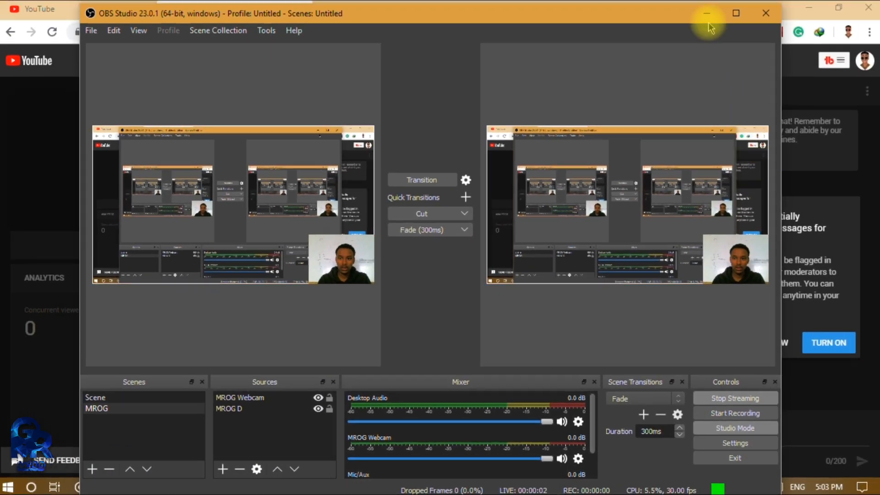
{"action": "left_click", "coordinate": [706, 14]}
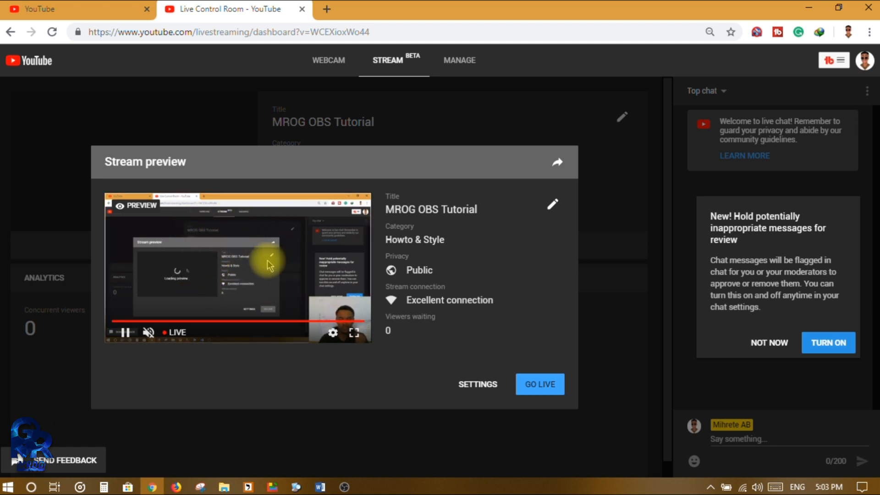
{"action": "left_click", "coordinate": [536, 382]}
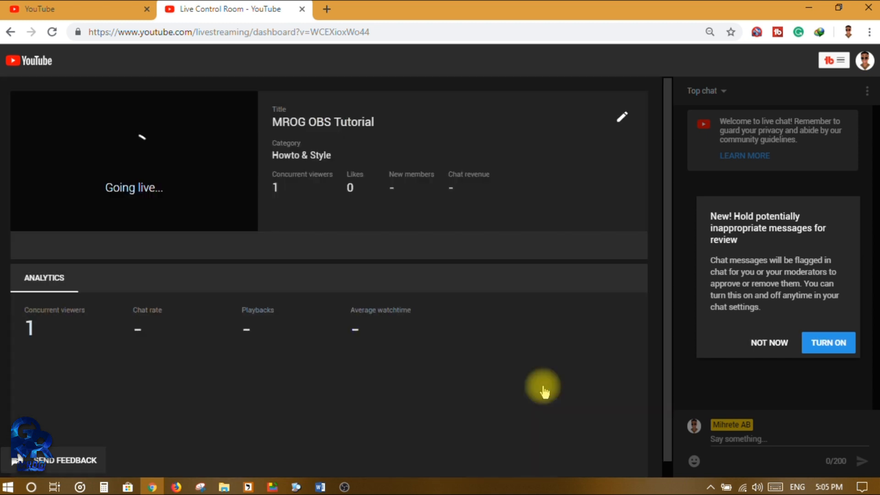